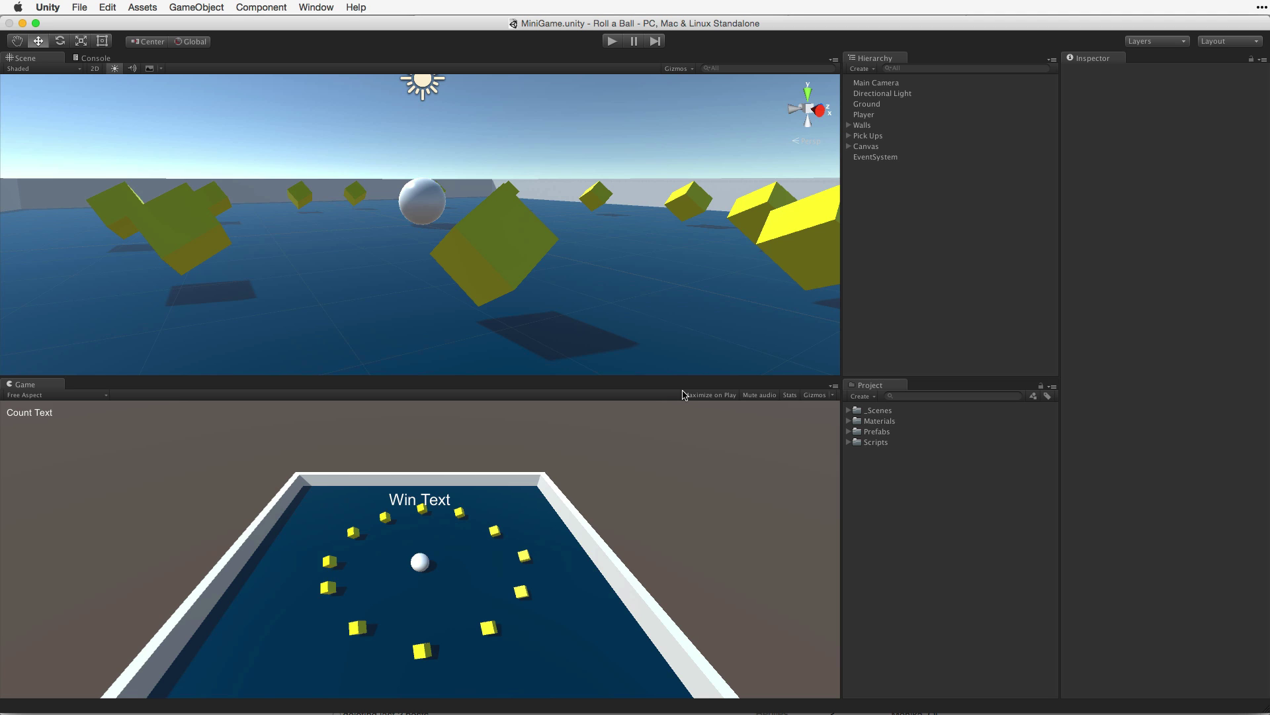
Save the MiniGame scene and open the build settings.
{"action": "left_click", "coordinate": [79, 7]}
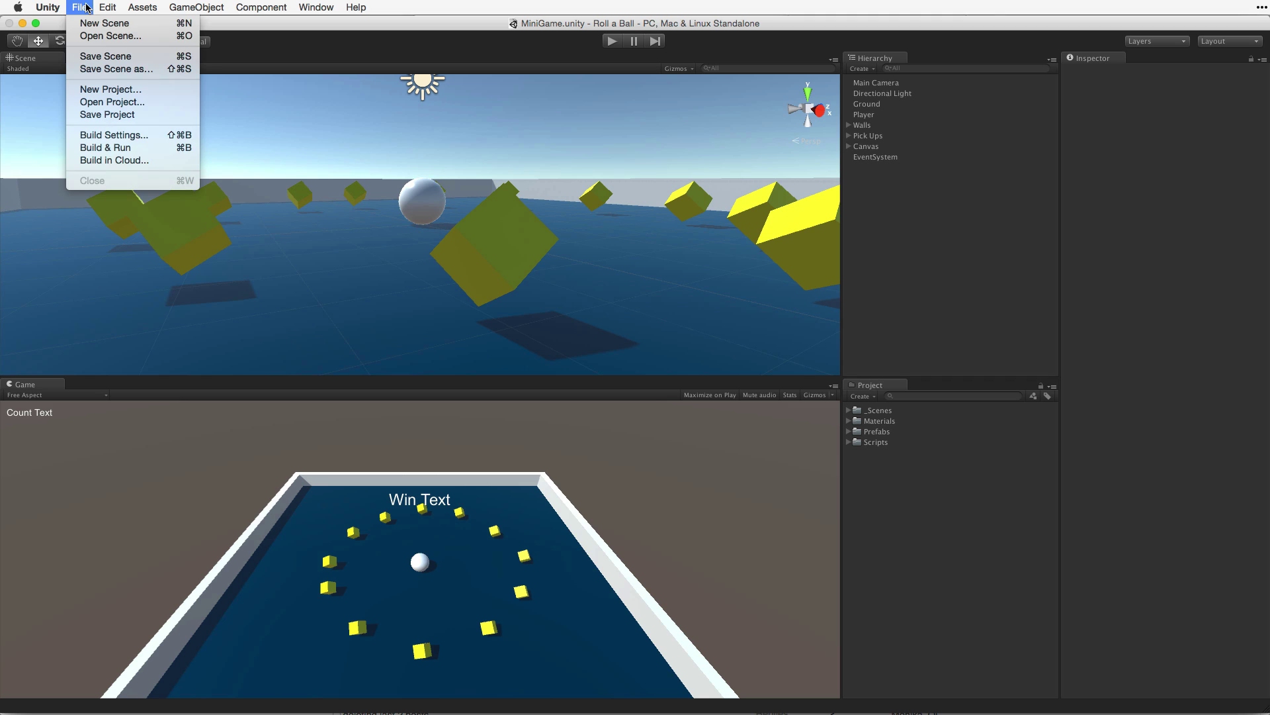
{"action": "left_click", "coordinate": [142, 61]}
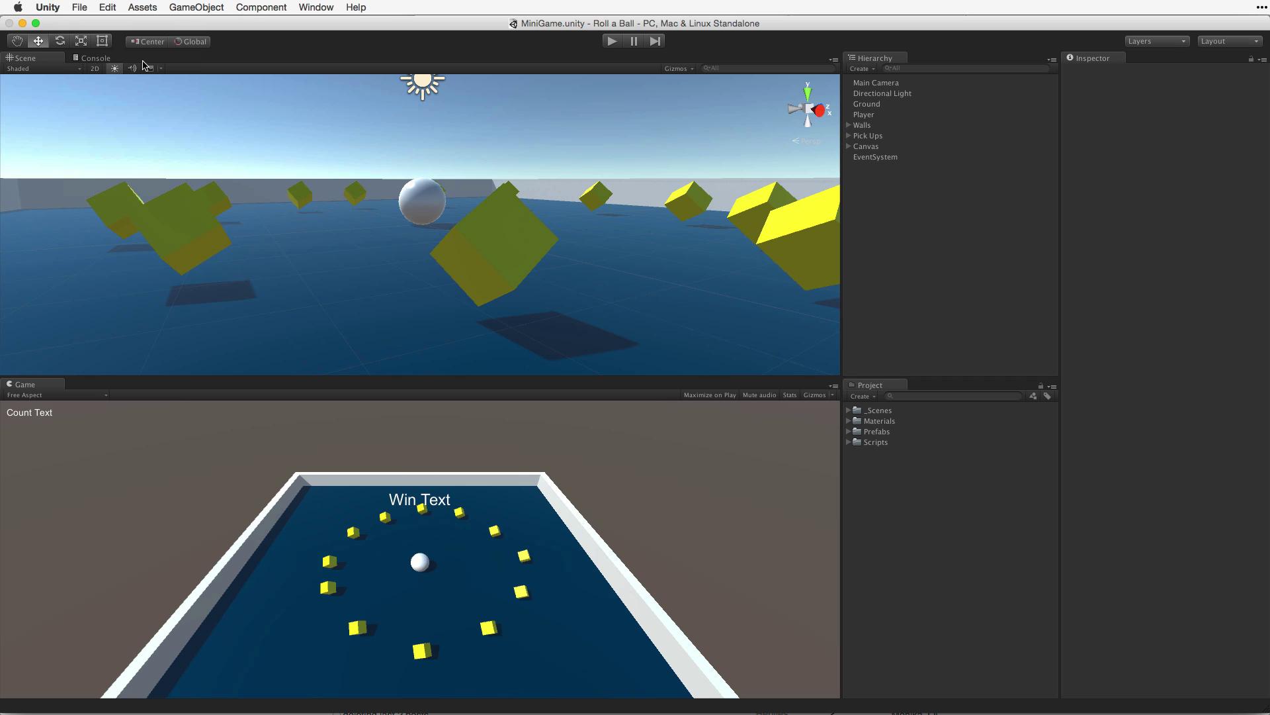
{"action": "left_click", "coordinate": [87, 9]}
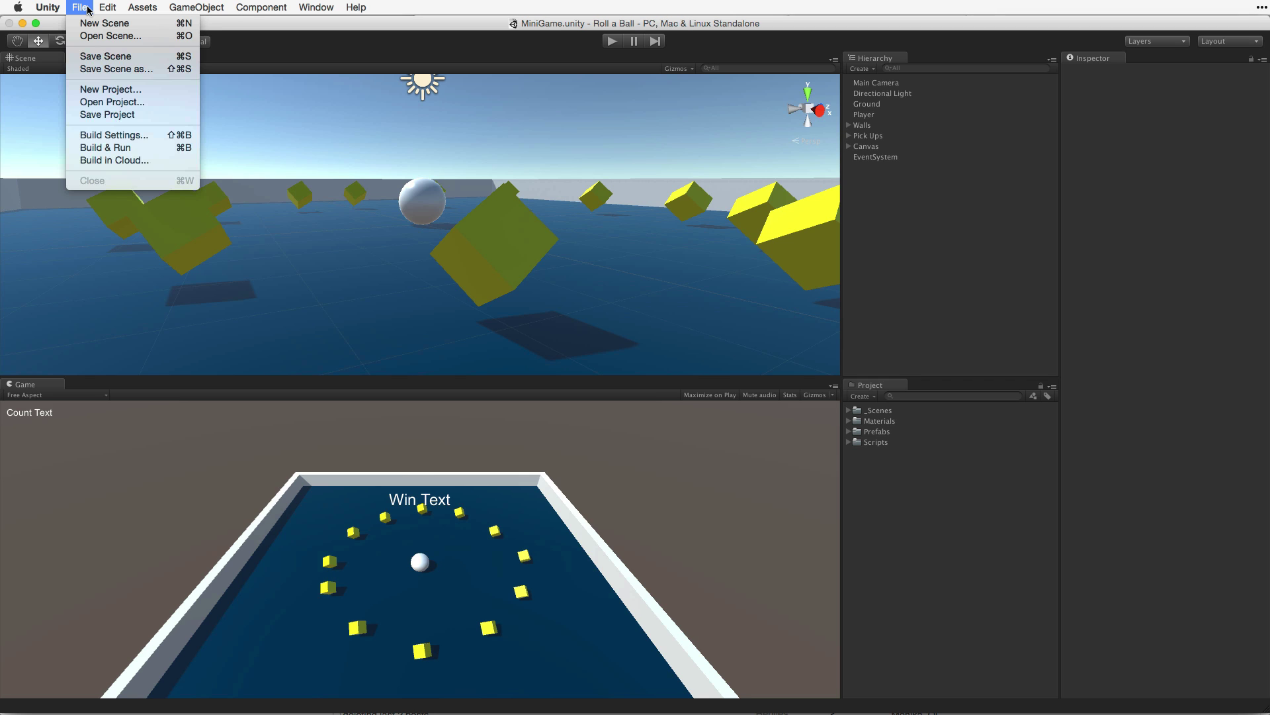
{"action": "left_click", "coordinate": [147, 137]}
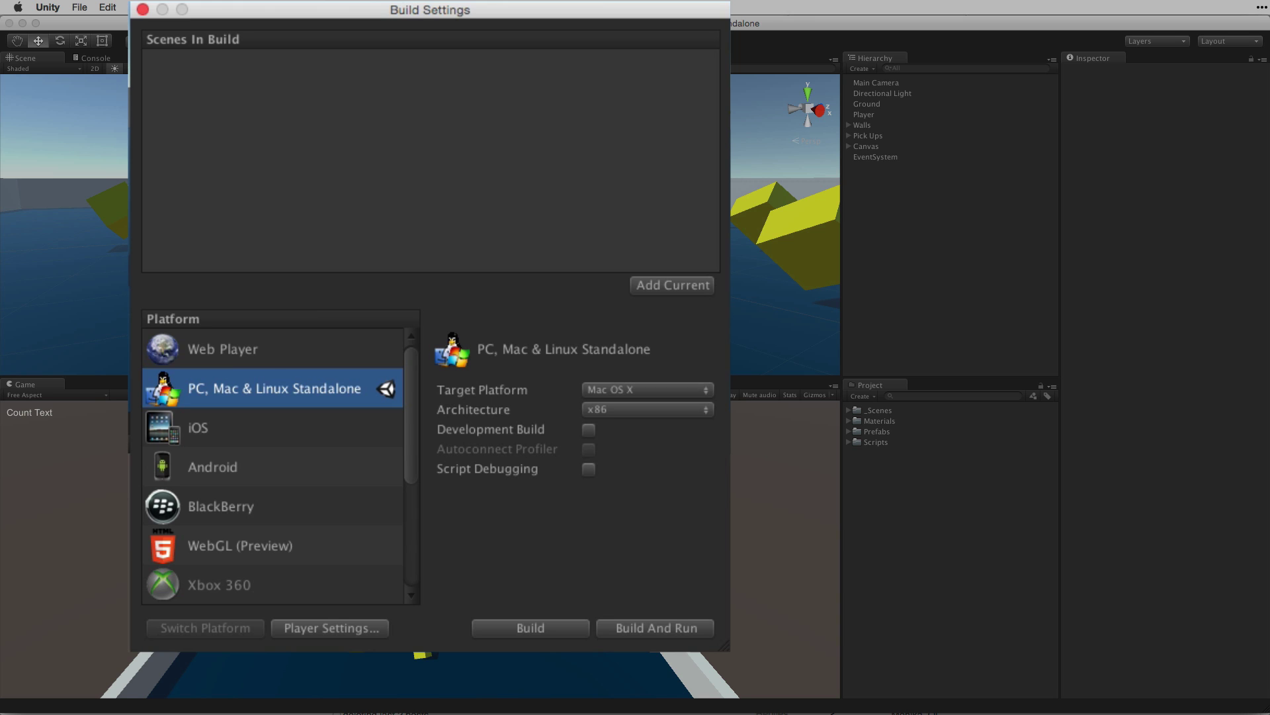
Switch the build platform to iOS and back to PC, Mac & Linux Standalone.
{"action": "left_click", "coordinate": [305, 439]}
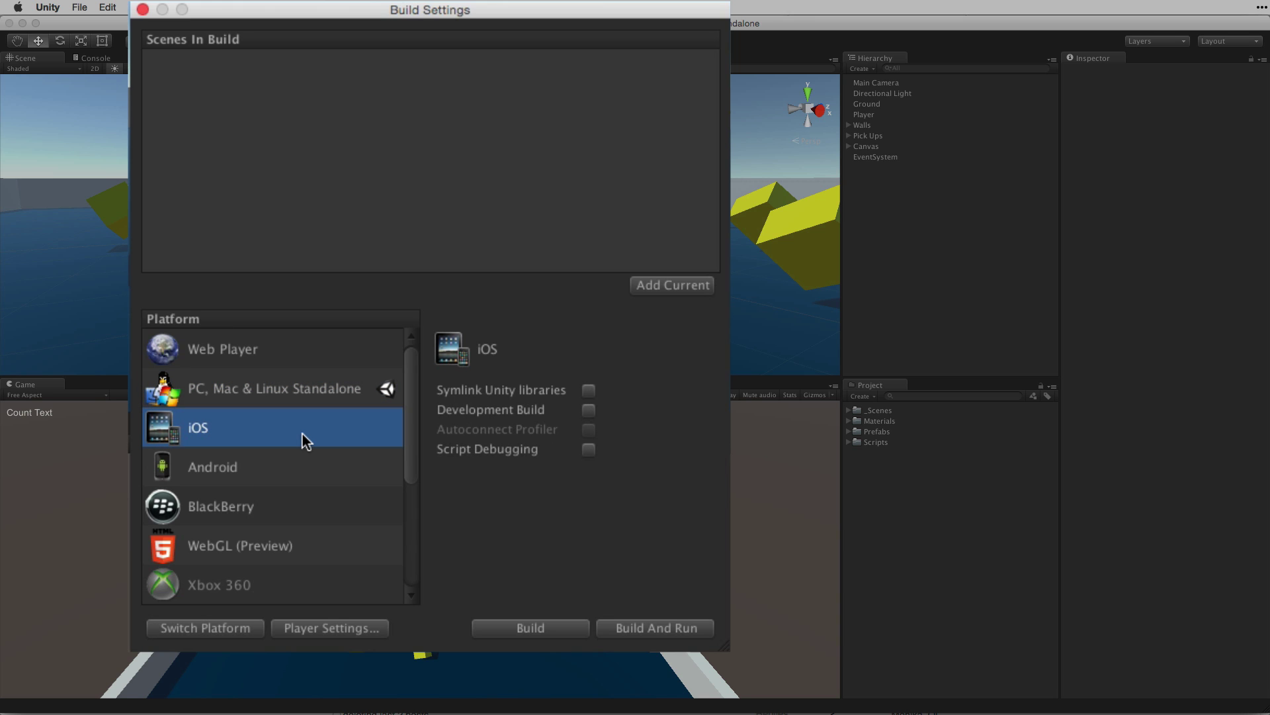
{"action": "left_click", "coordinate": [257, 632]}
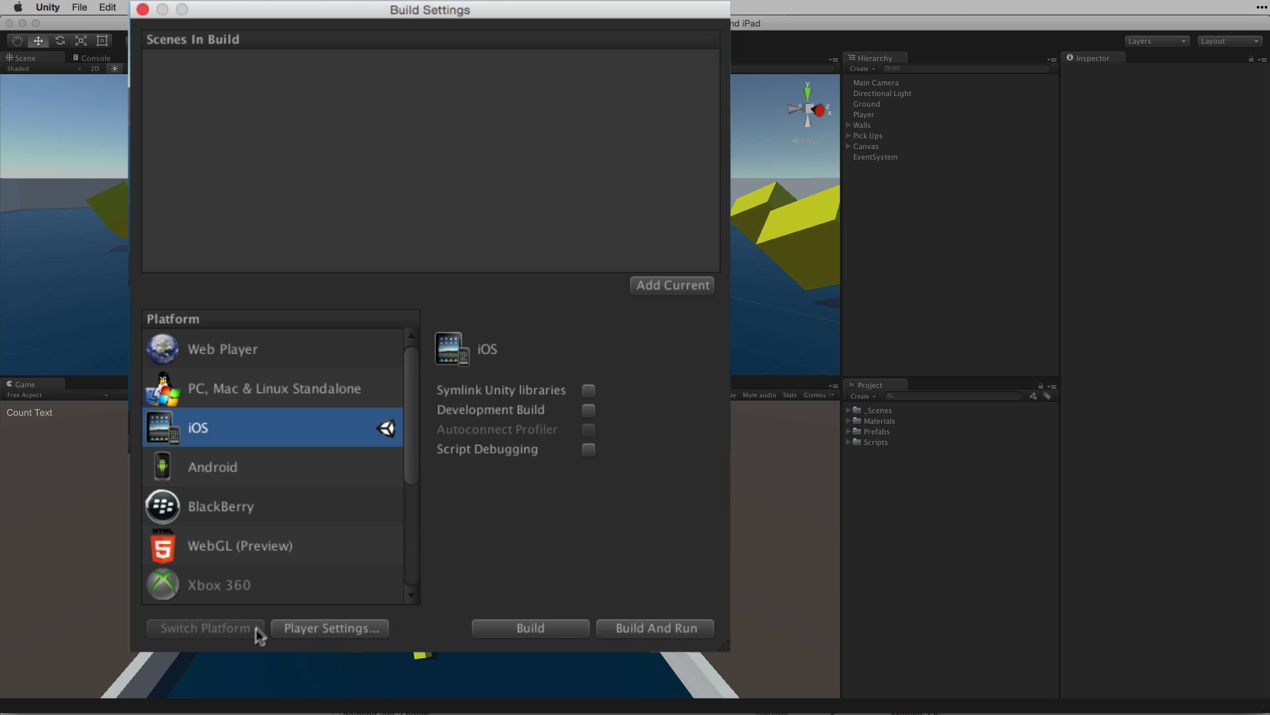
{"action": "left_click", "coordinate": [370, 391]}
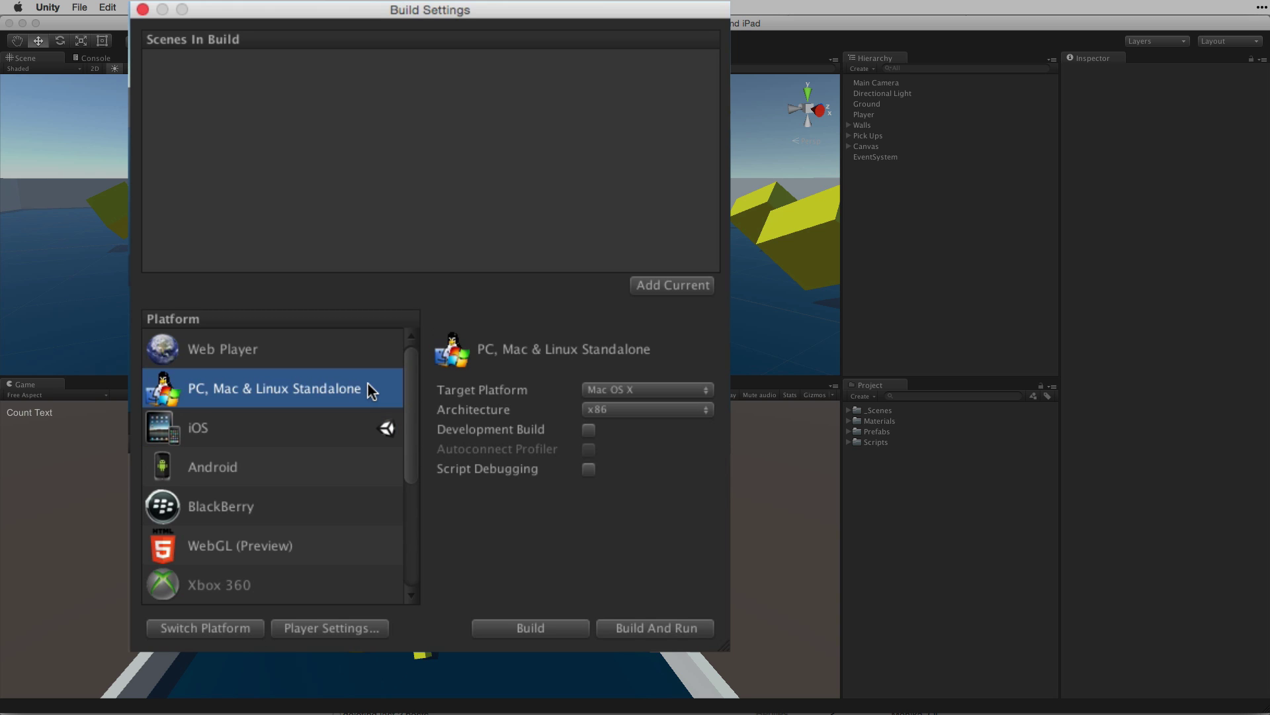
{"action": "left_click", "coordinate": [256, 630]}
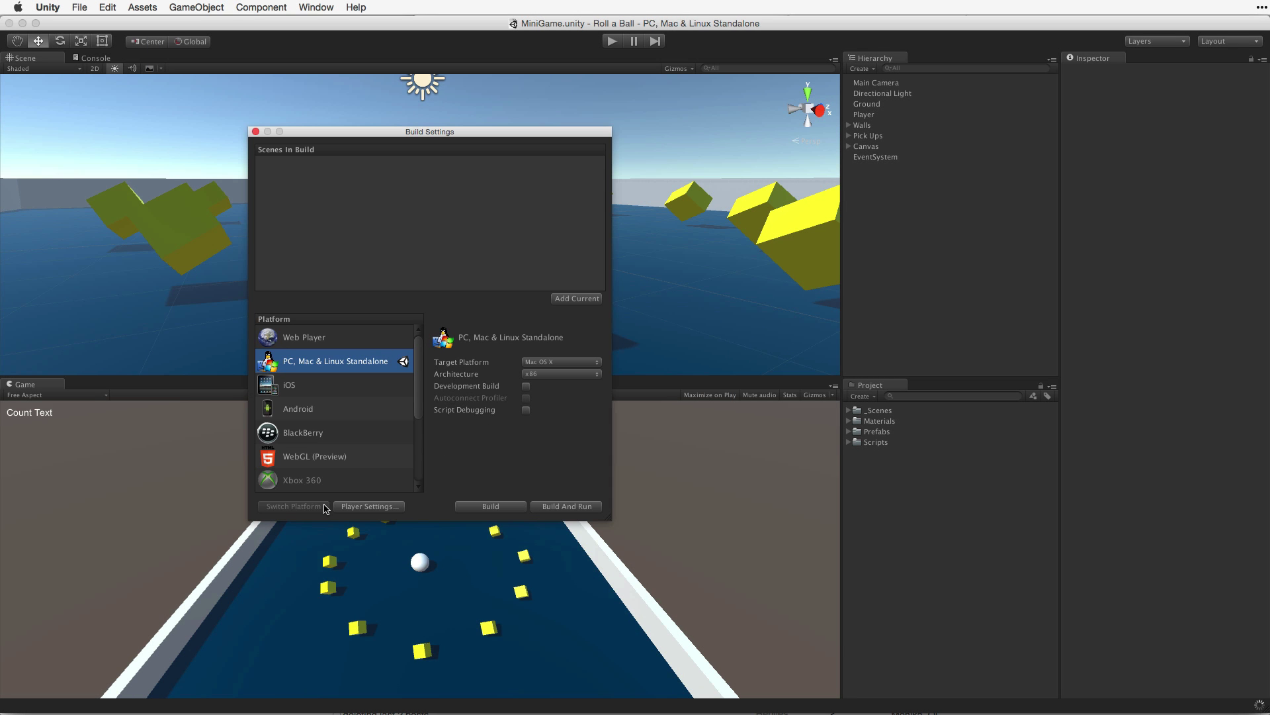
Add the MiniGame scene from the _Scenes folder to the scenes in the build.
{"action": "left_click", "coordinate": [850, 411]}
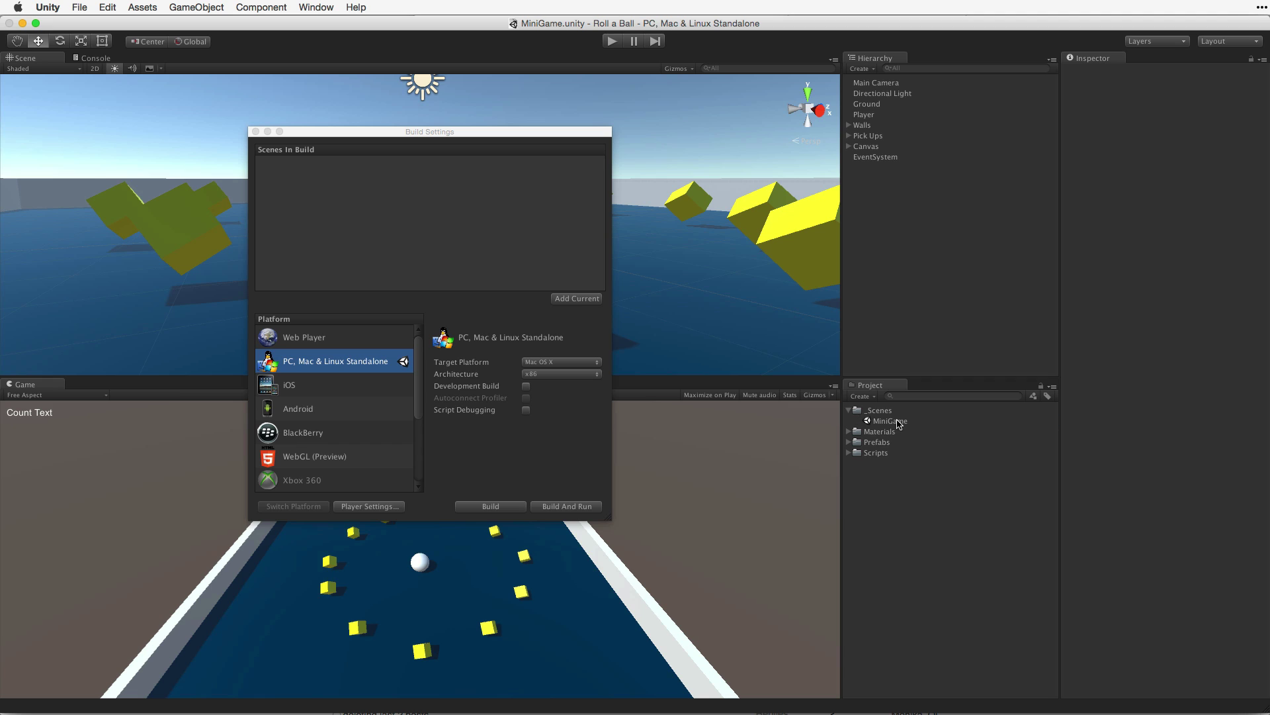
{"action": "left_click_drag", "start_coordinate": [899, 424], "coordinate": [509, 226]}
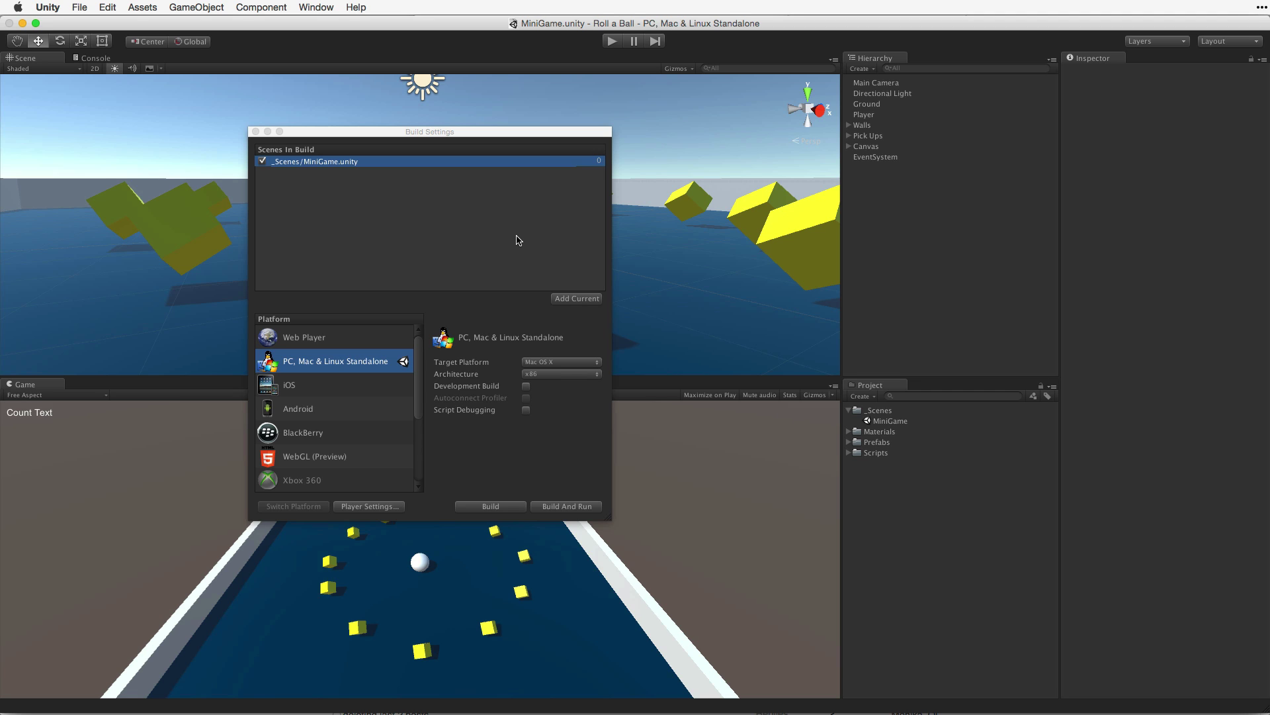
Start the Mac OS X build and create a folder named Builds in the Roll a Ball project folder for it.
{"action": "left_click", "coordinate": [520, 506]}
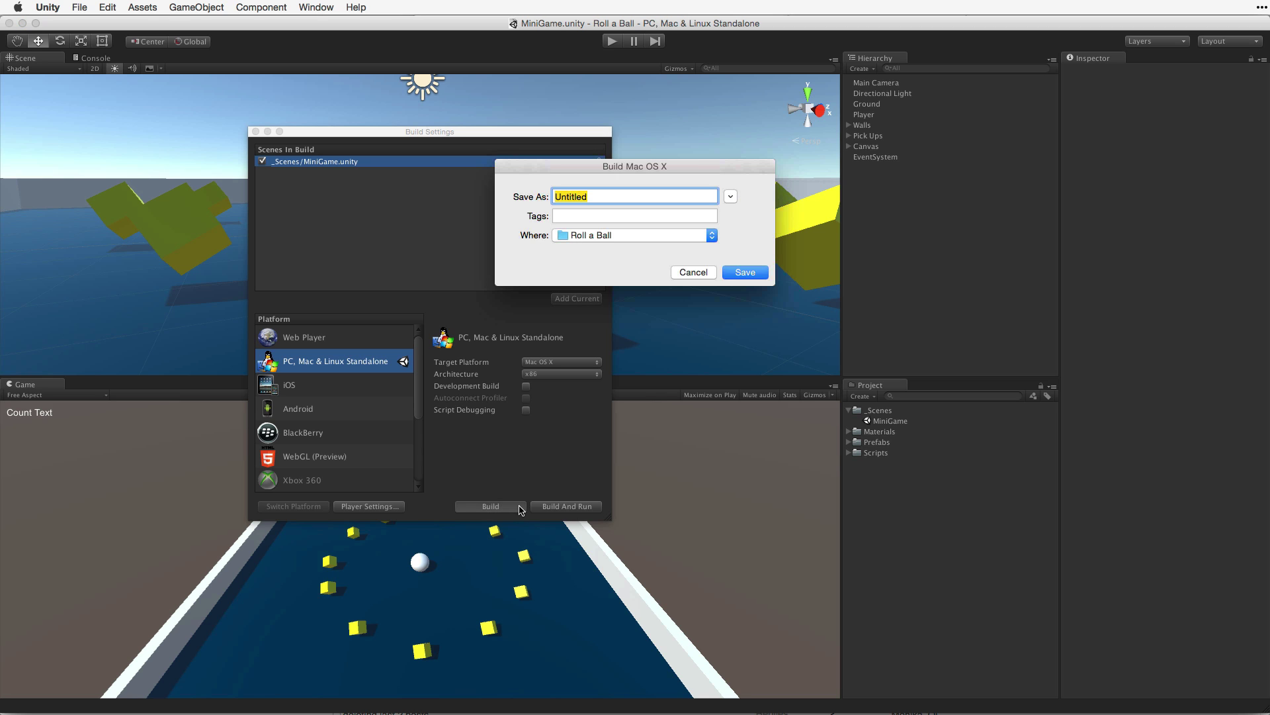
{"action": "left_click", "coordinate": [731, 197]}
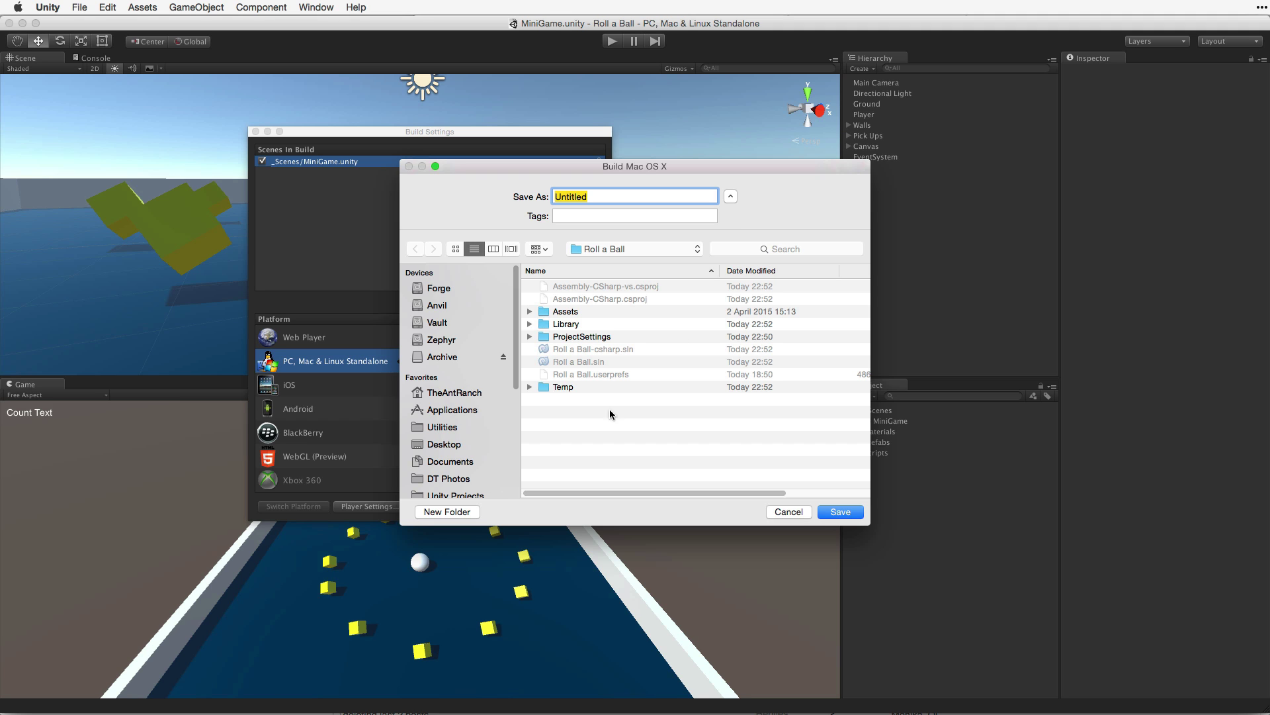
{"action": "left_click", "coordinate": [475, 510]}
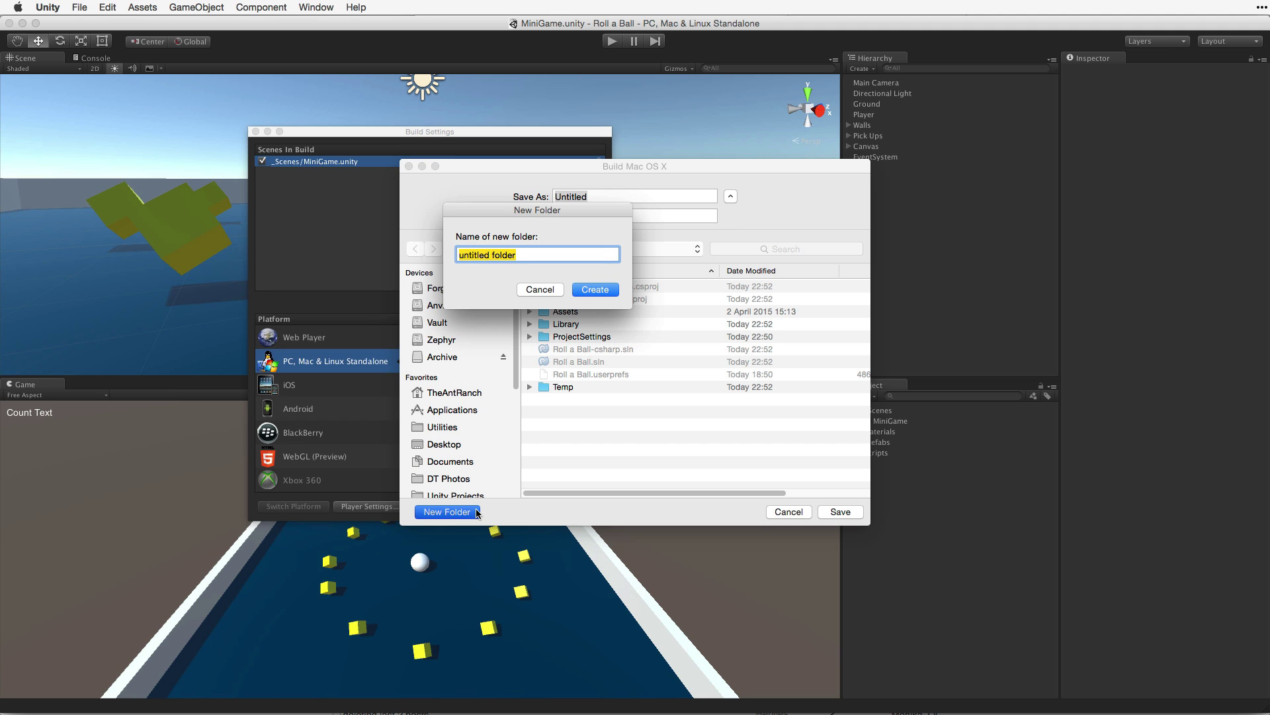
{"action": "type", "text": "Builds"}
{"action": "key", "text": "Return"}
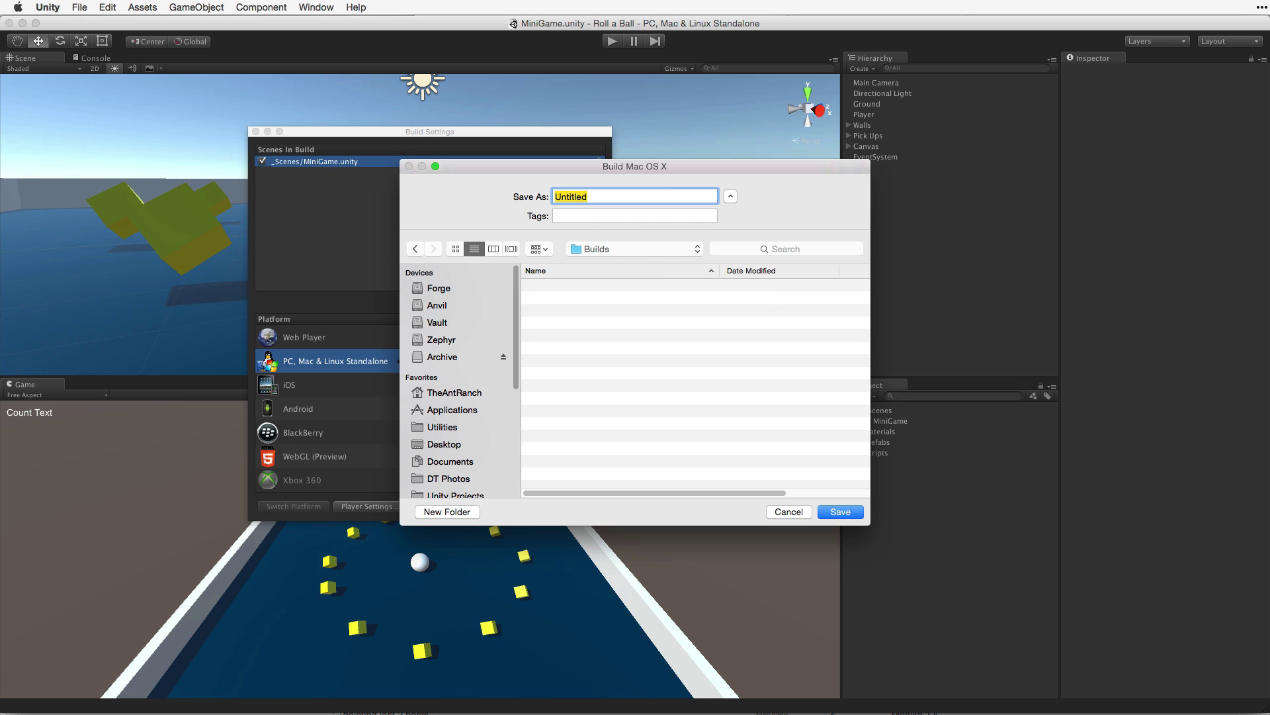
Check where the Builds folder sits inside the Roll a Ball project folder and reopen it as the save location.
{"action": "left_click", "coordinate": [613, 250]}
{"action": "left_click", "coordinate": [619, 263]}
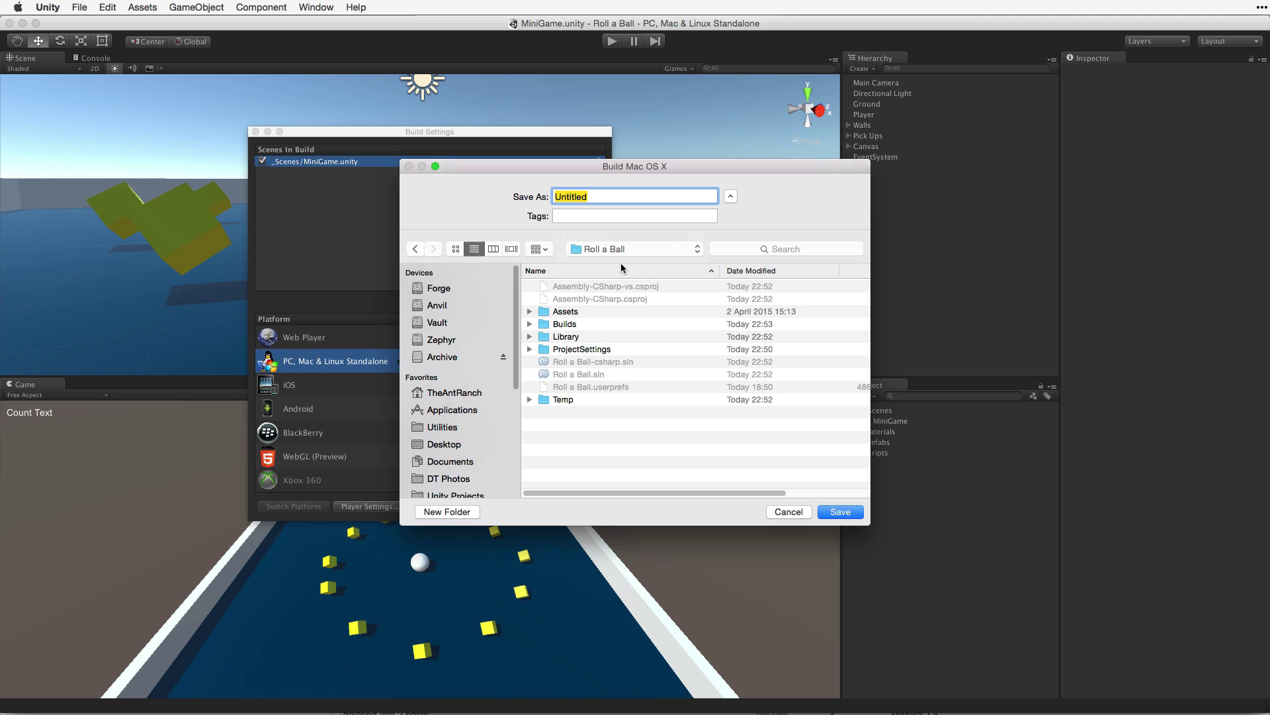
{"action": "left_click", "coordinate": [596, 325]}
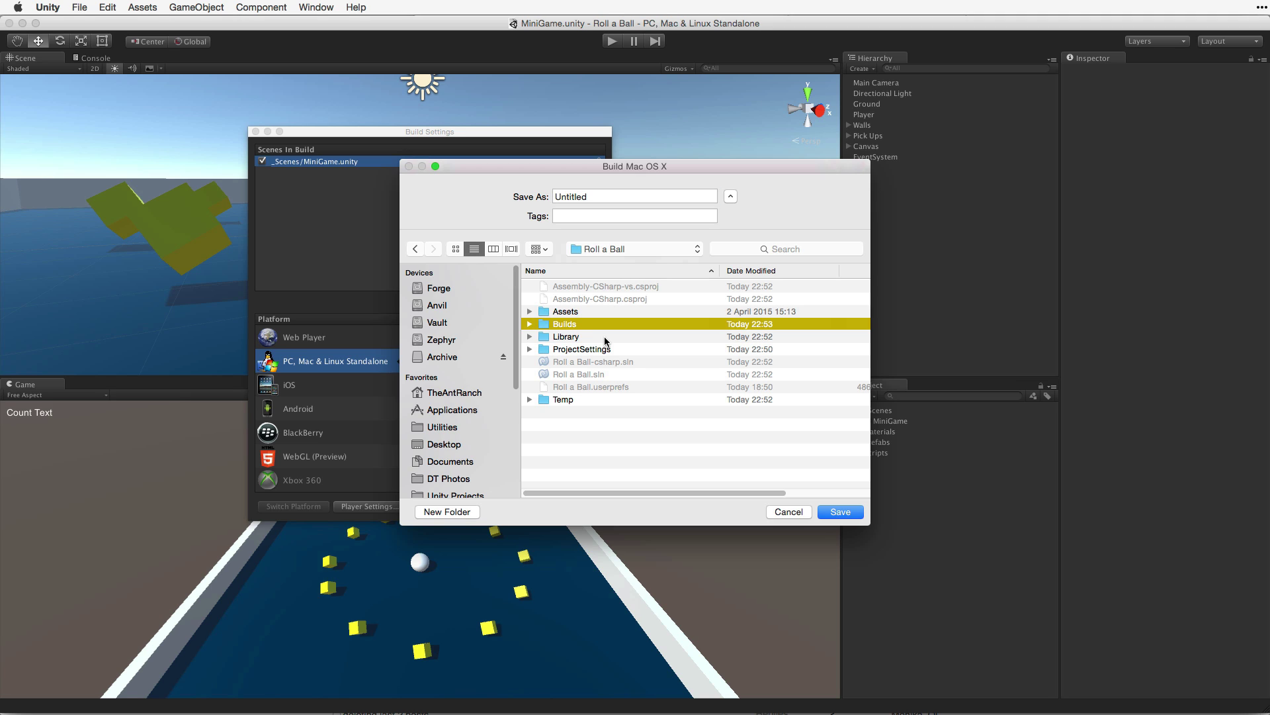
{"action": "double_click", "coordinate": [609, 325]}
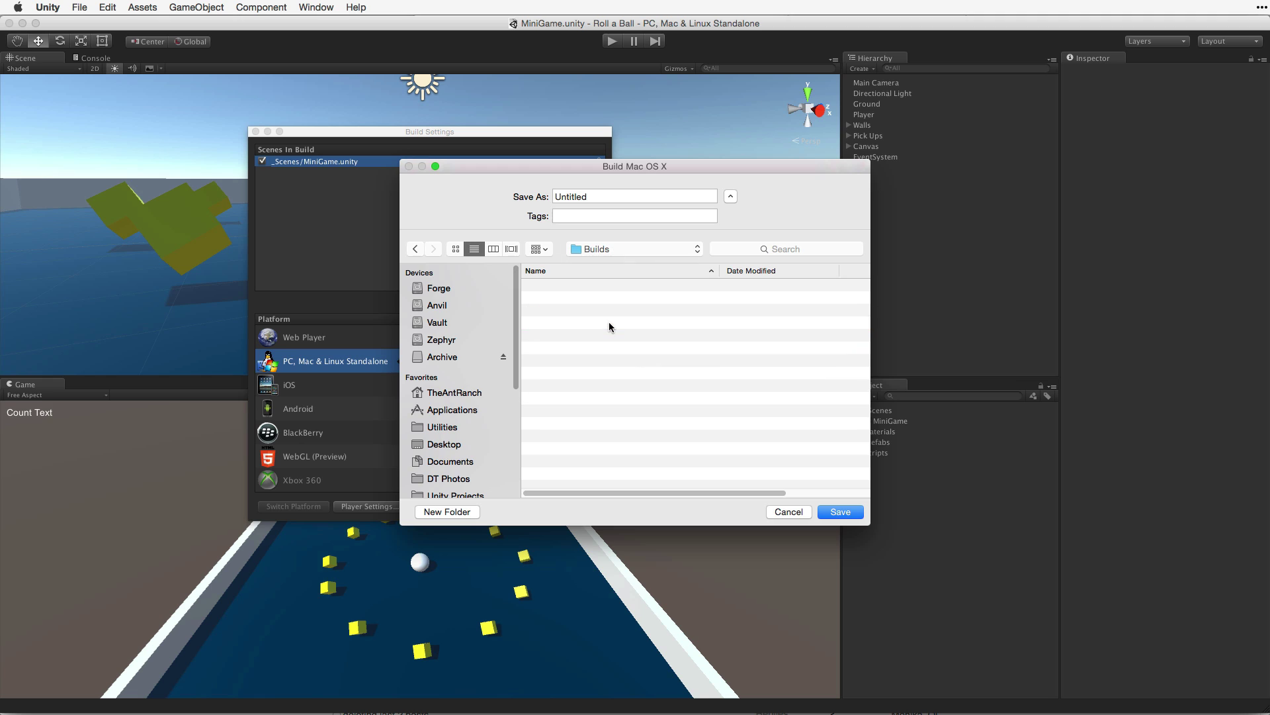
Name the build Roll a Ball (Mac) and save it in the Builds folder.
{"action": "double_click", "coordinate": [606, 197]}
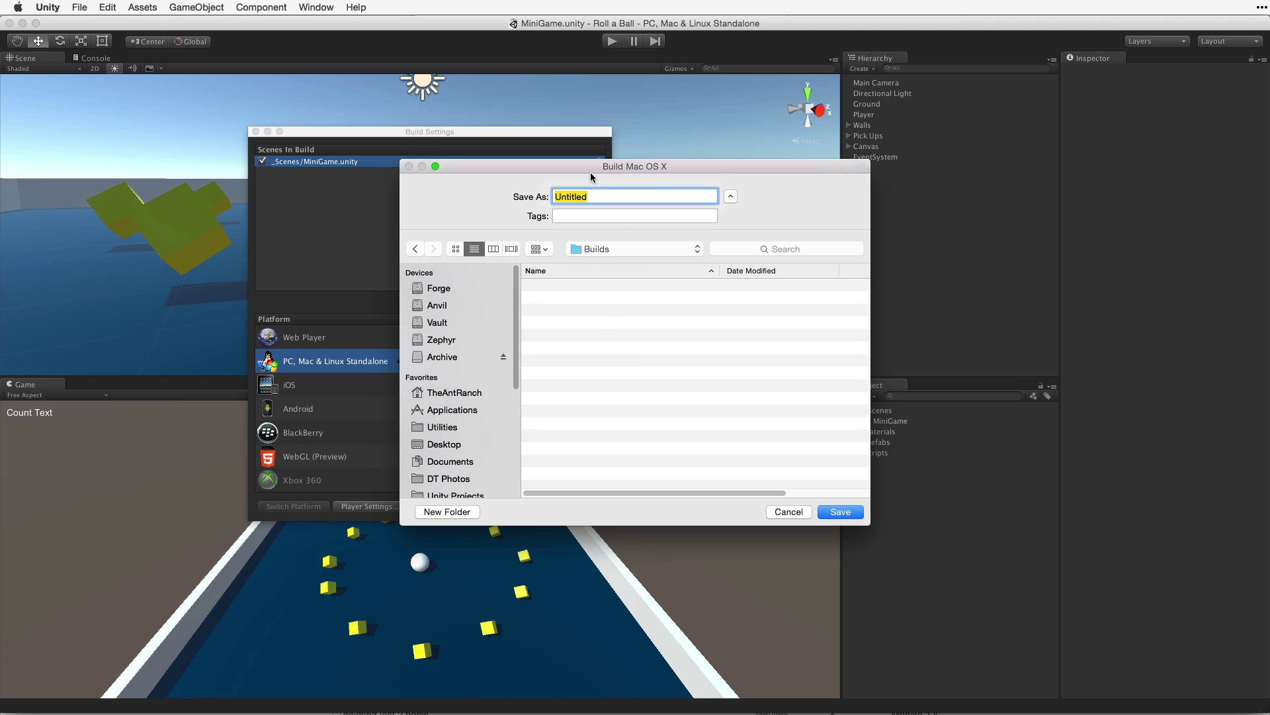
{"action": "type", "text": "Roll a Ball (Mac)"}
{"action": "left_click", "coordinate": [849, 514]}
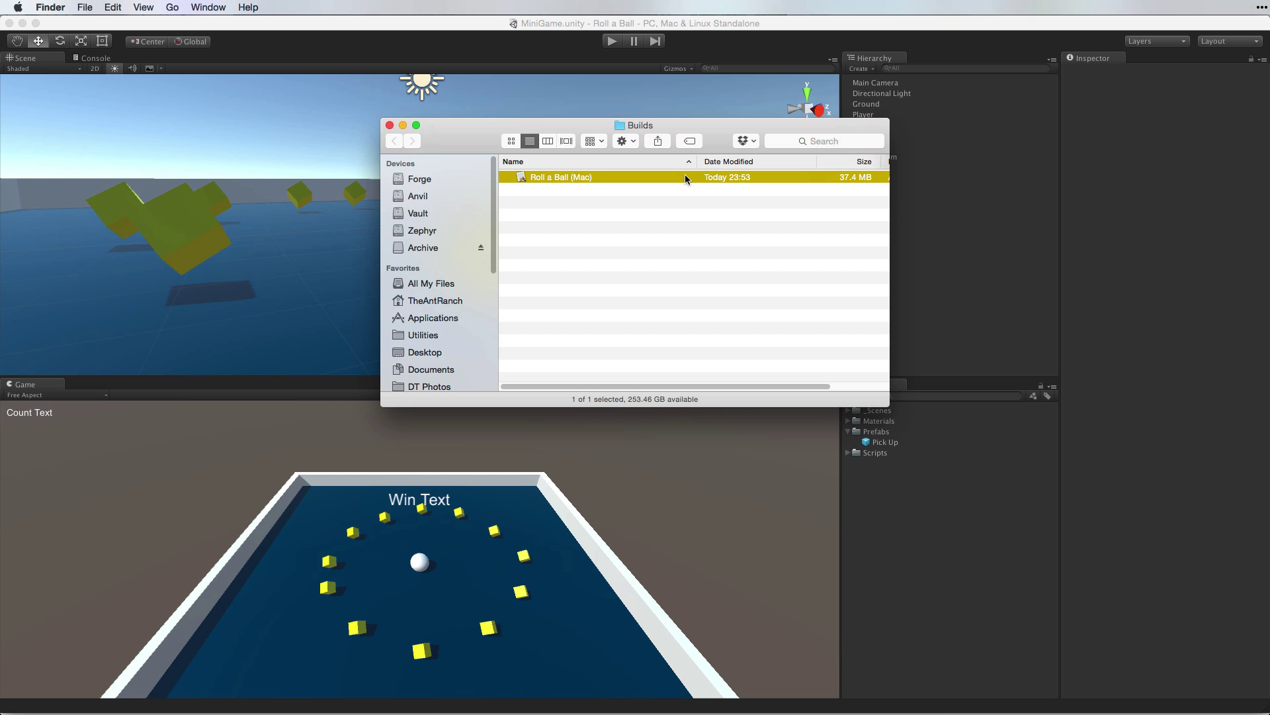
Launch the Roll a Ball (Mac) build from the Builds folder and test it by rolling the ball to collect all the yellow cubes.
{"action": "double_click", "coordinate": [685, 176]}
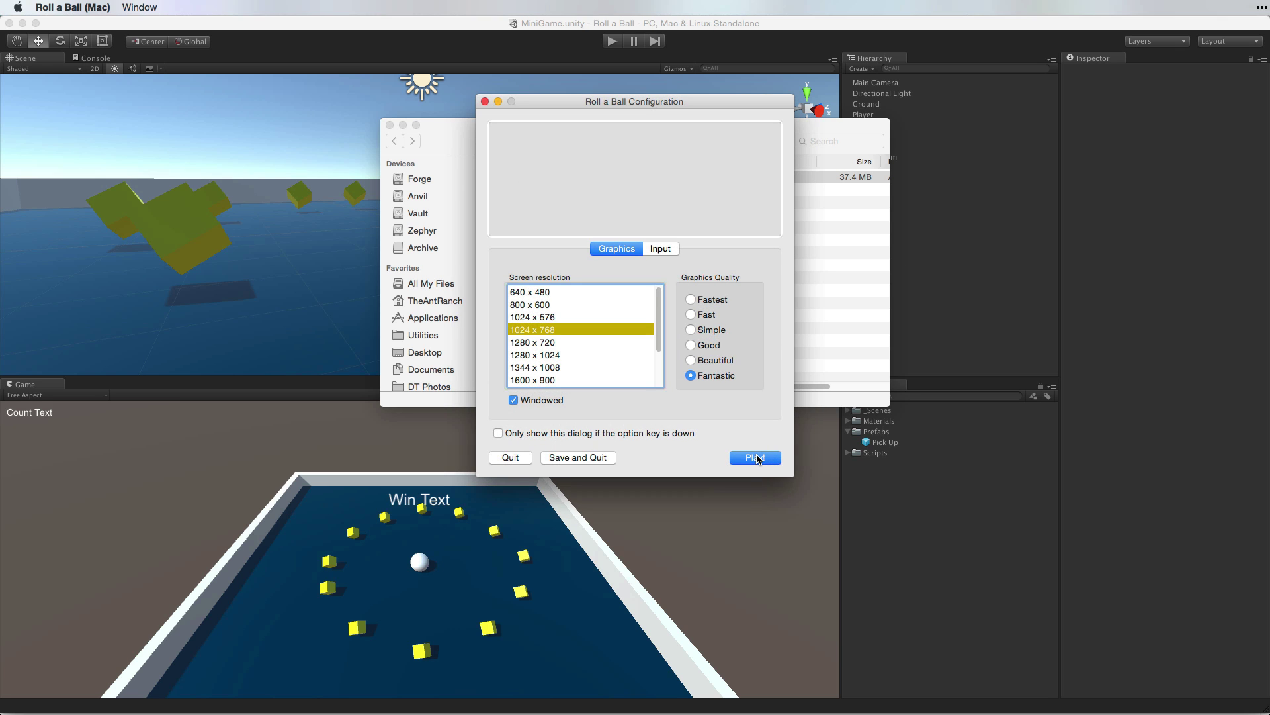
{"action": "left_click", "coordinate": [755, 457]}
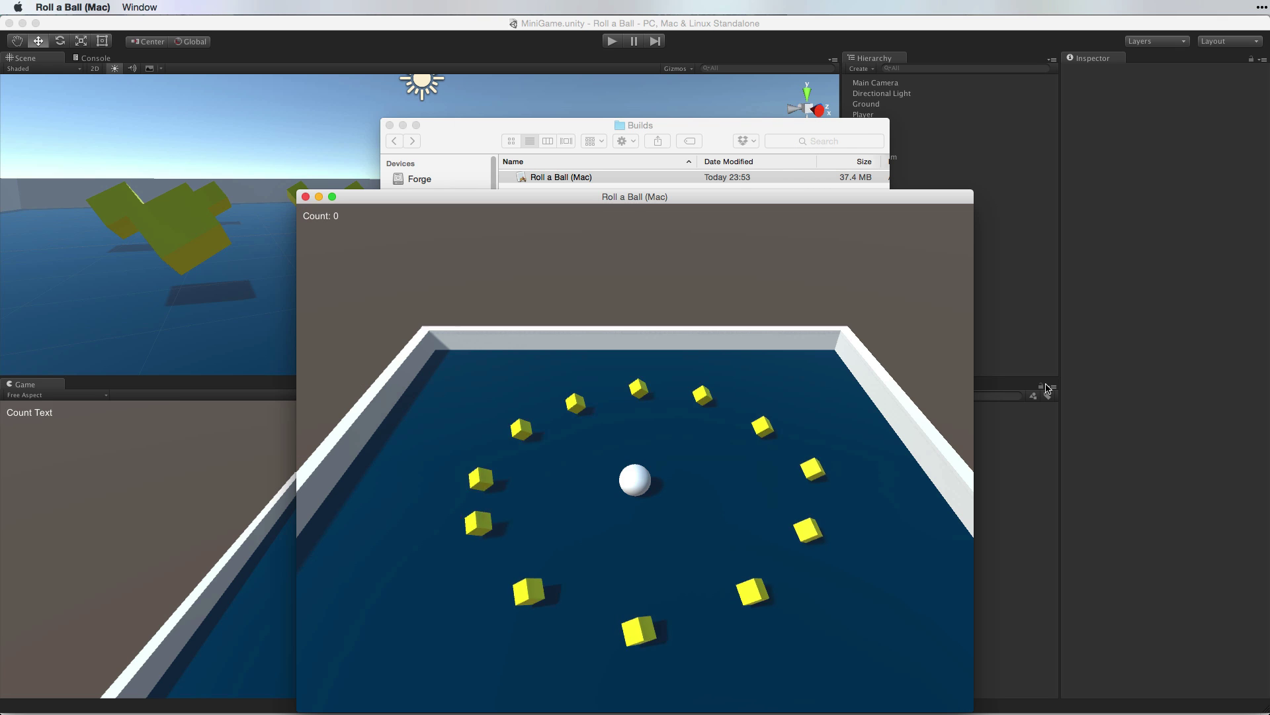
{"action": "key", "text": "Up"}
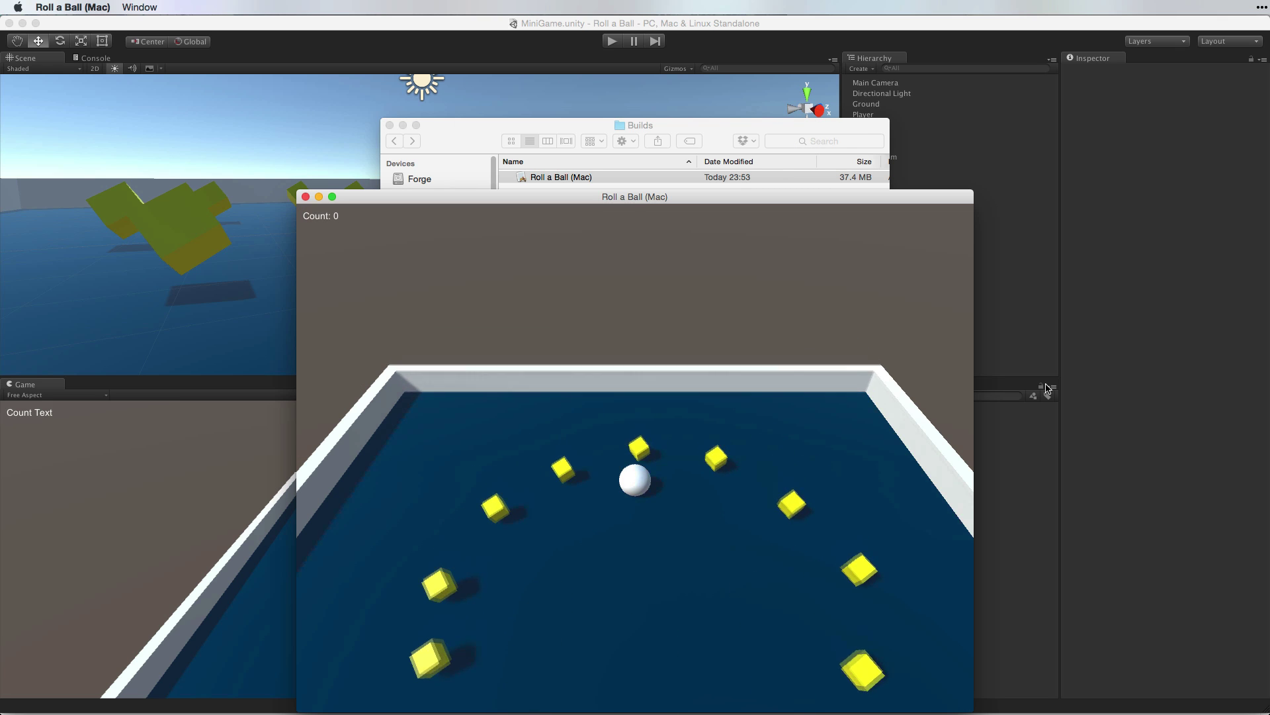
{"action": "key", "text": "Right"}
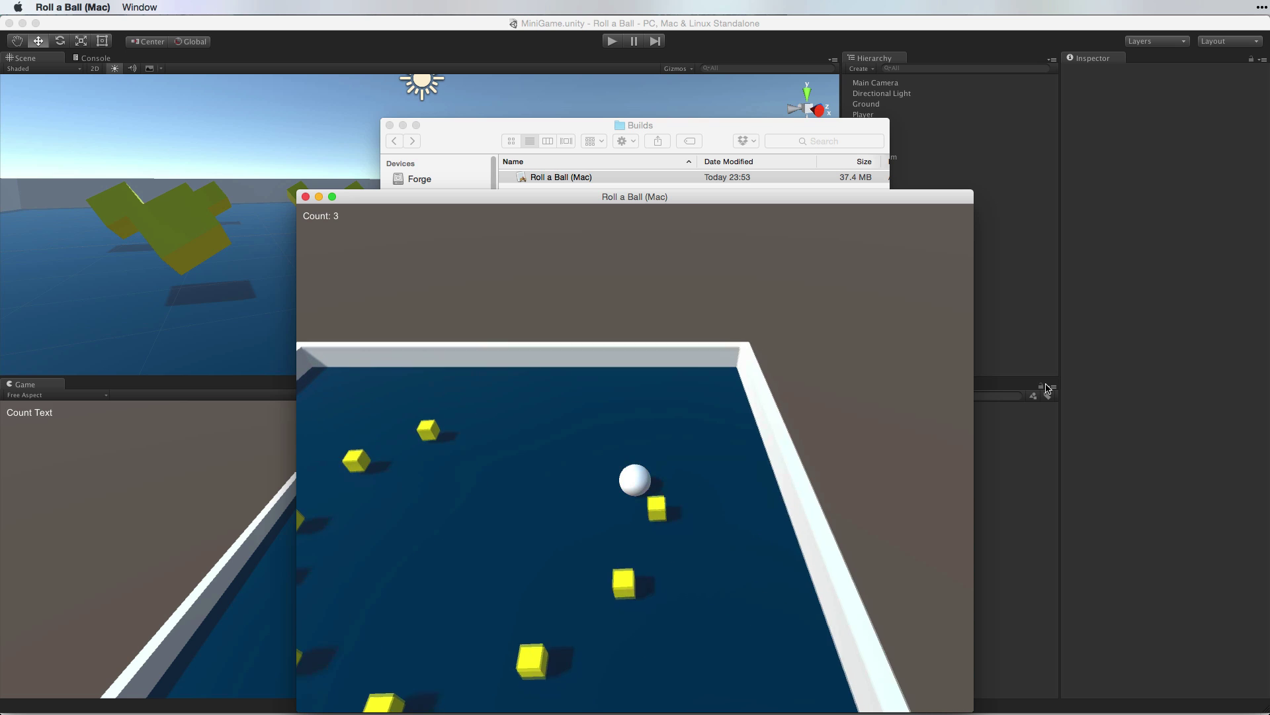
{"action": "key", "text": "Left"}
{"action": "key", "text": "Down"}
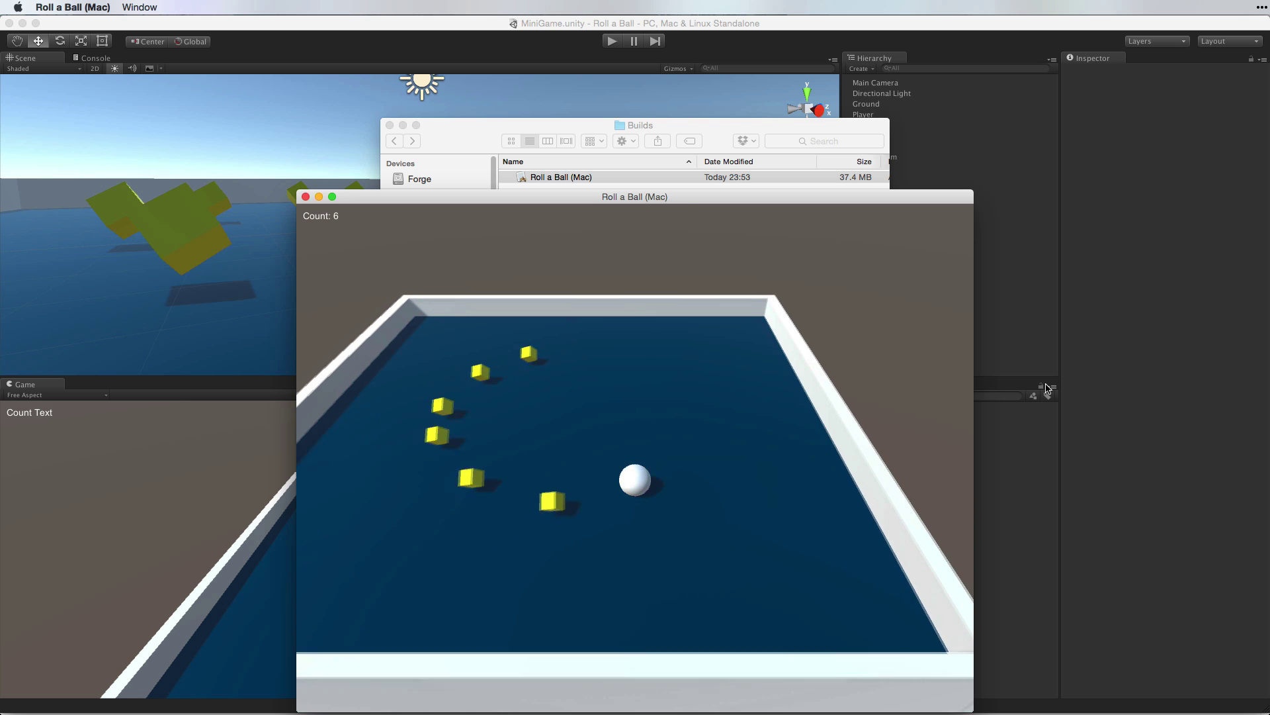
{"action": "key", "text": "Up"}
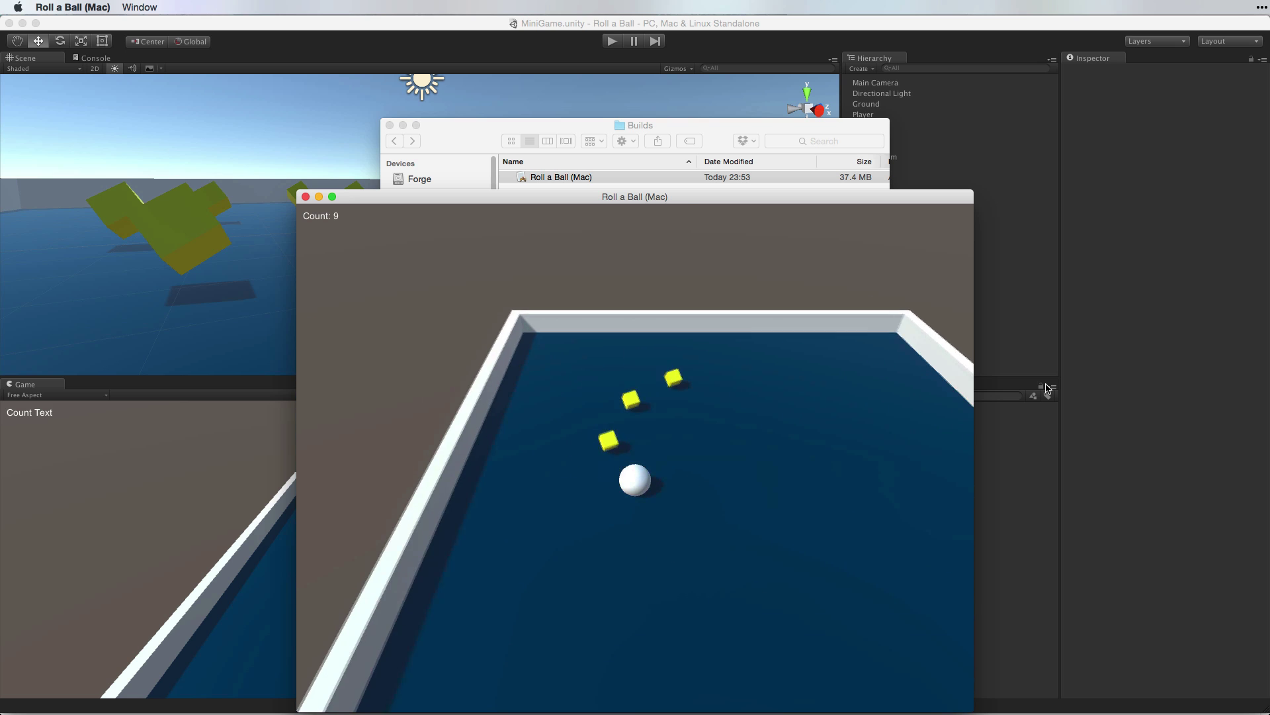
{"action": "key", "text": "Up"}
{"action": "key", "text": "Right"}
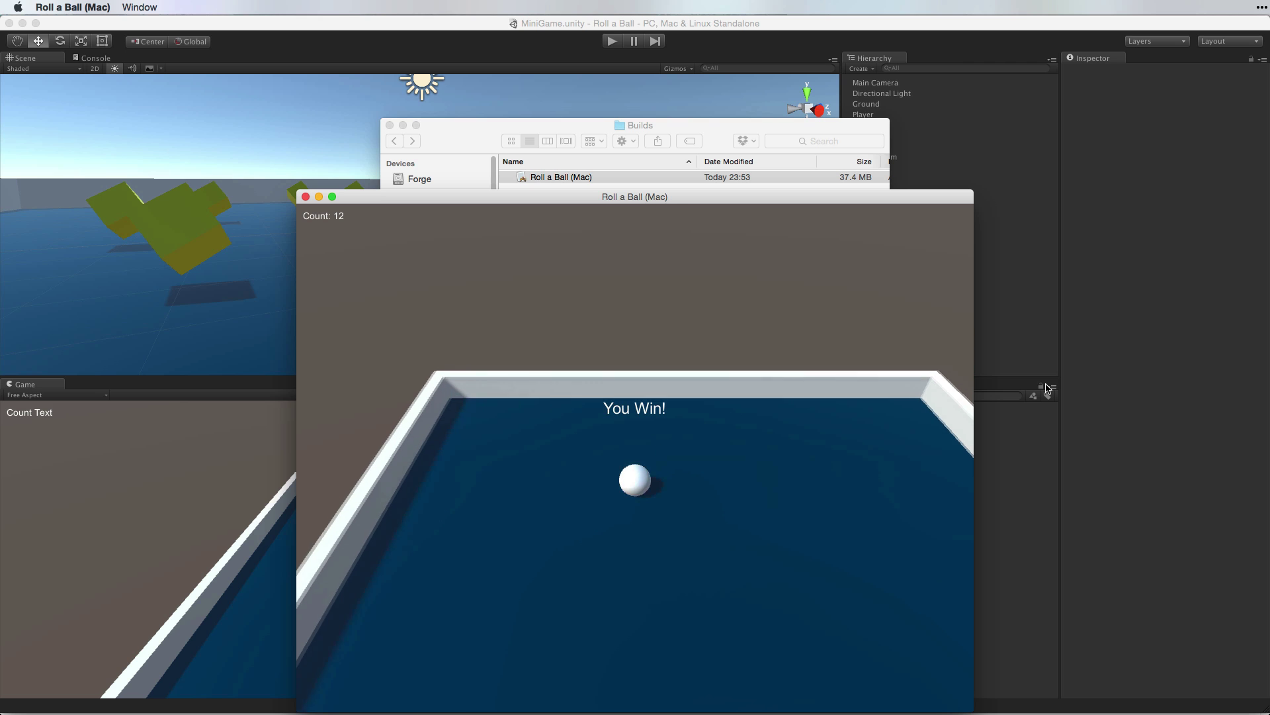